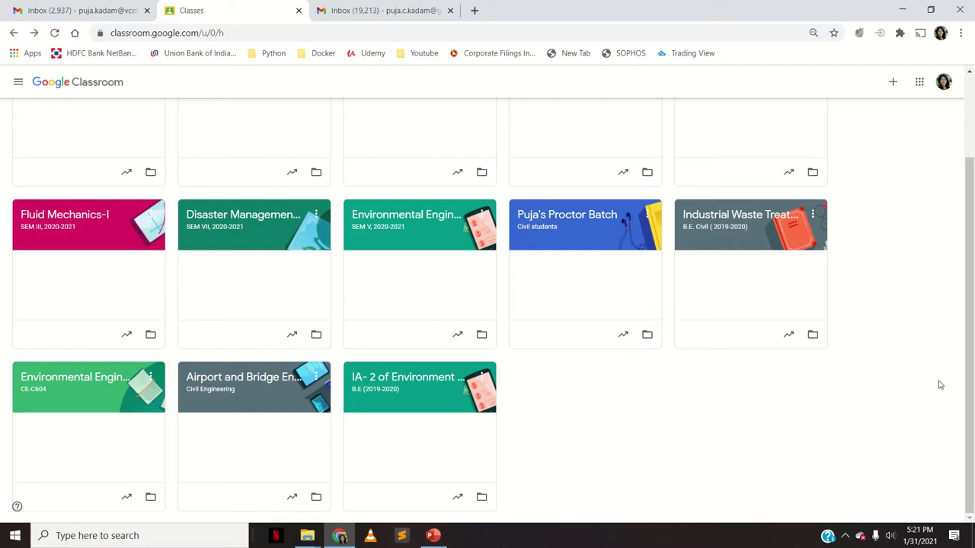
Copy the Airport and Bridge Engineering class, replacing the 'Copy of ' name prefix with '2020-21,'
{"action": "left_click_drag", "start_coordinate": [973, 390], "coordinate": [969, 299]}
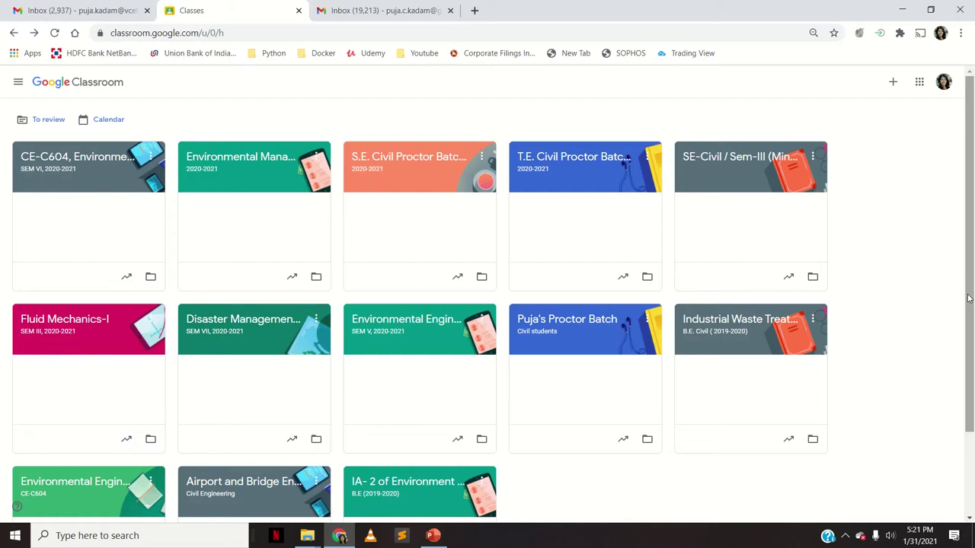
{"action": "left_click_drag", "start_coordinate": [969, 298], "coordinate": [972, 394]}
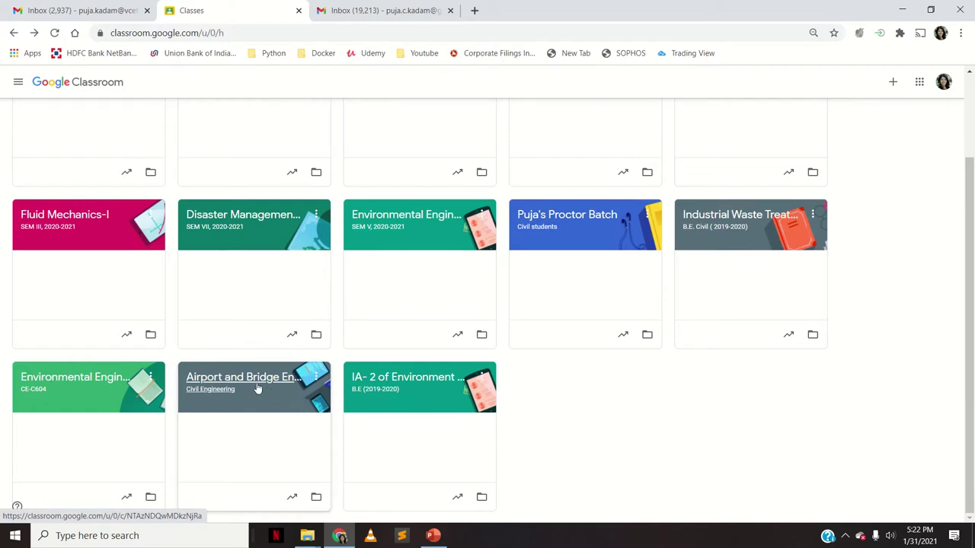
{"action": "left_click", "coordinate": [318, 381]}
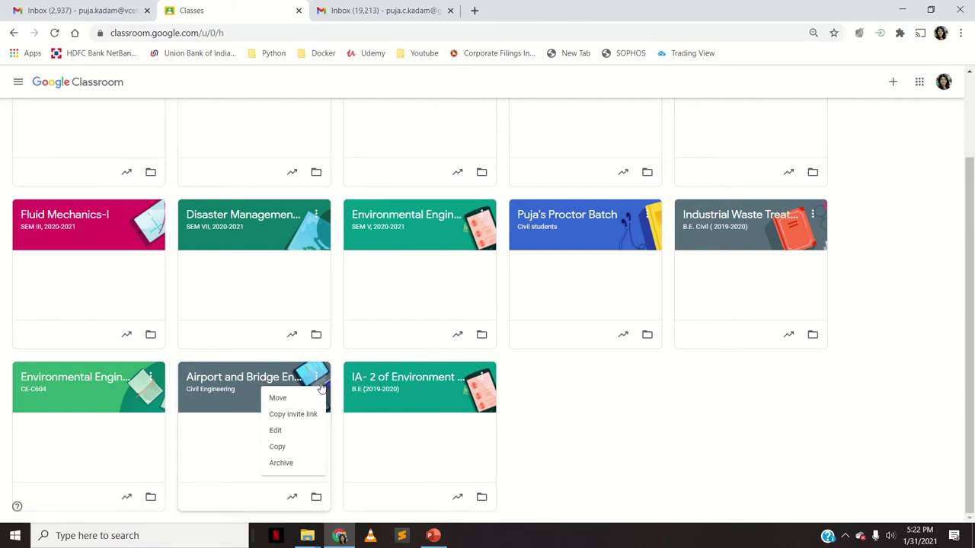
{"action": "left_click", "coordinate": [296, 447]}
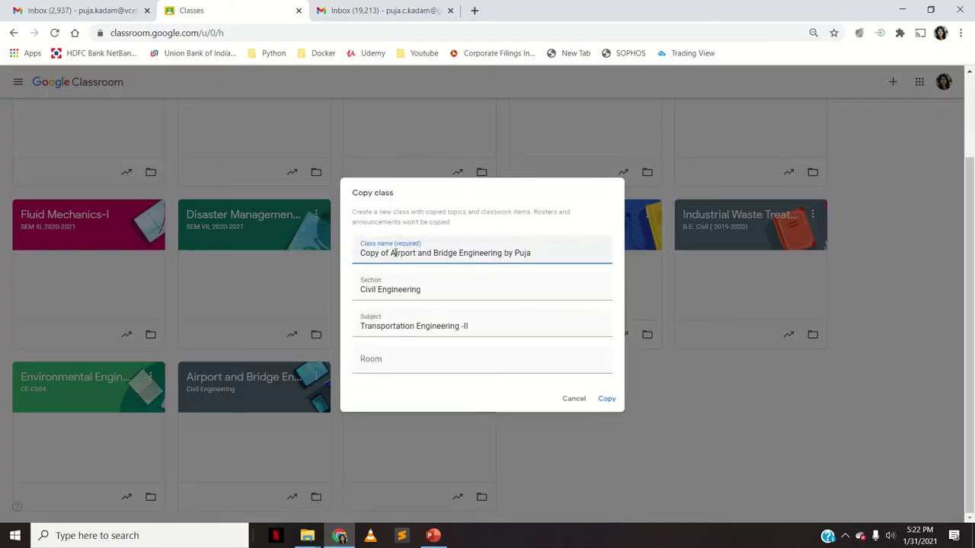
{"action": "left_click_drag", "start_coordinate": [391, 253], "coordinate": [324, 252]}
{"action": "type", "text": "2020"}
{"action": "type", "text": "-21"}
{"action": "type", "text": ","}
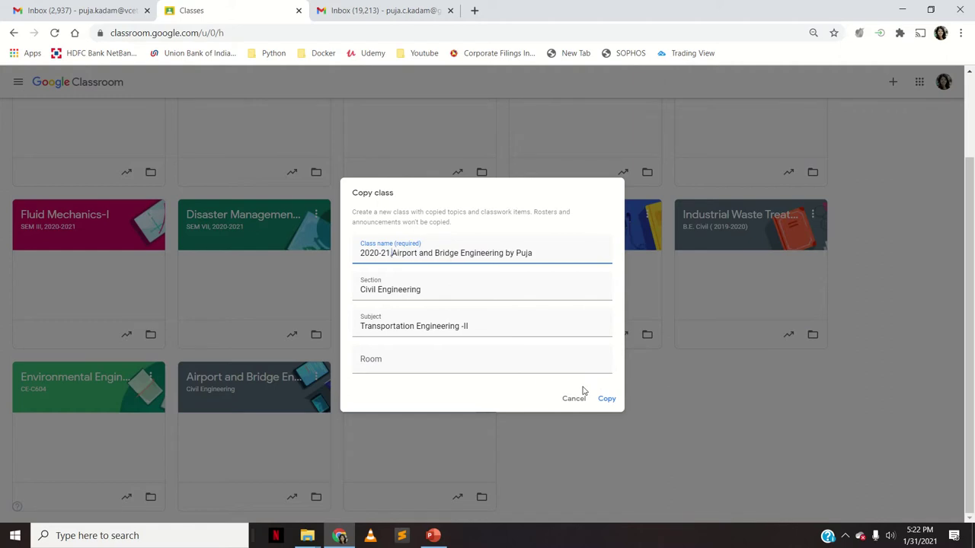
{"action": "left_click", "coordinate": [611, 401]}
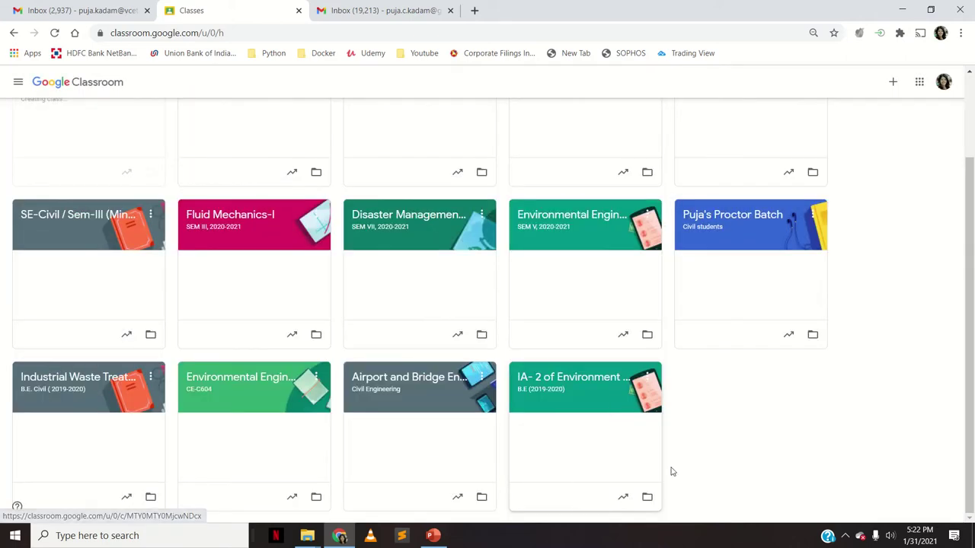
Scroll back to the top of the Classes page to find the new 2020-21 class card
{"action": "scroll", "coordinate": [961, 209], "scroll_direction": "up", "scroll_amount": 2}
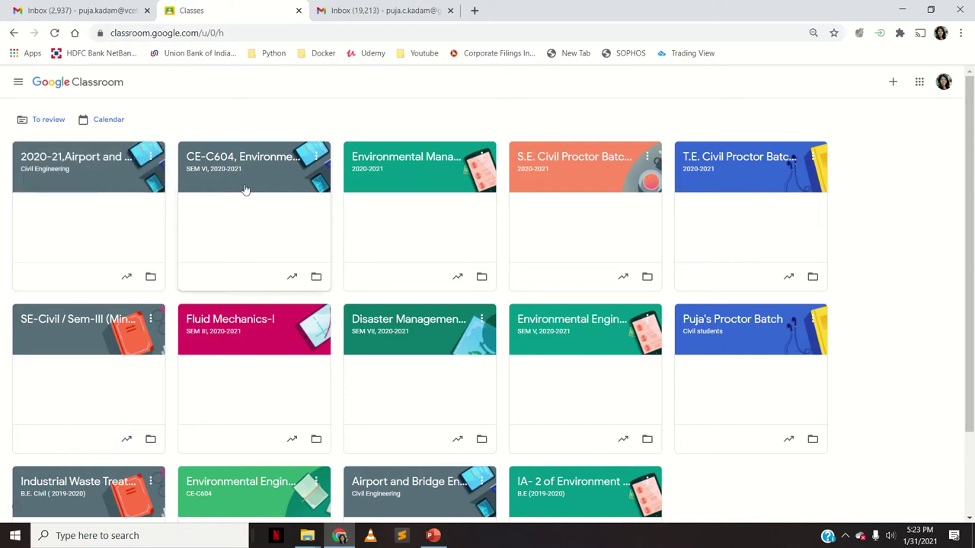
Open the new 2020-21 Airport and Bridge class and look over its Classwork and People pages
{"action": "left_click", "coordinate": [79, 163]}
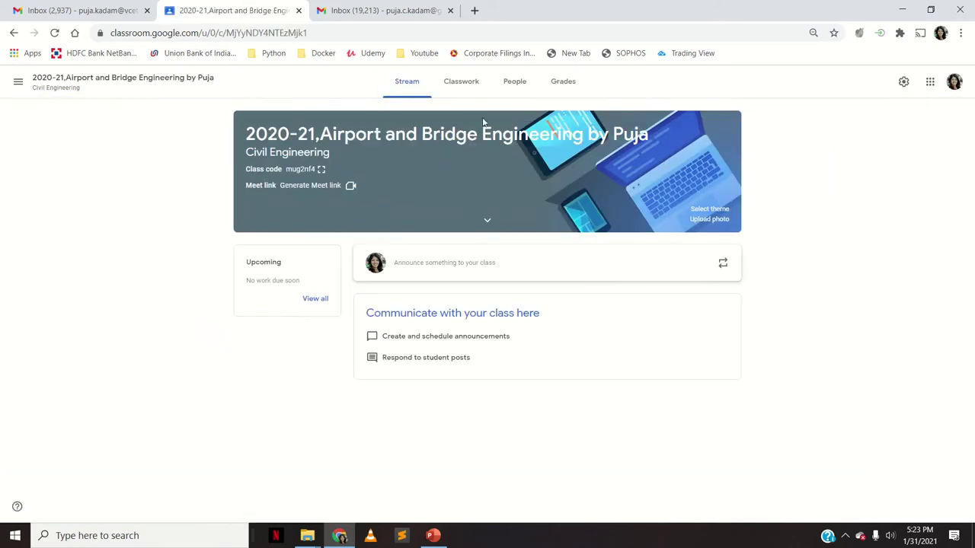
{"action": "left_click", "coordinate": [467, 89]}
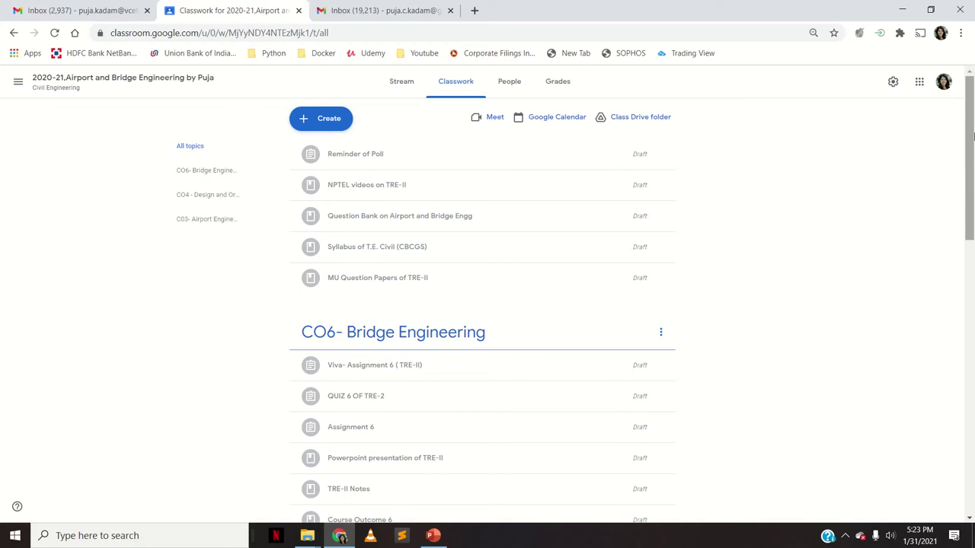
{"action": "mouse_move", "coordinate": [972, 136]}
{"action": "left_mouse_down"}
{"action": "mouse_move", "coordinate": [966, 425]}
{"action": "mouse_move", "coordinate": [972, 128]}
{"action": "left_mouse_up"}
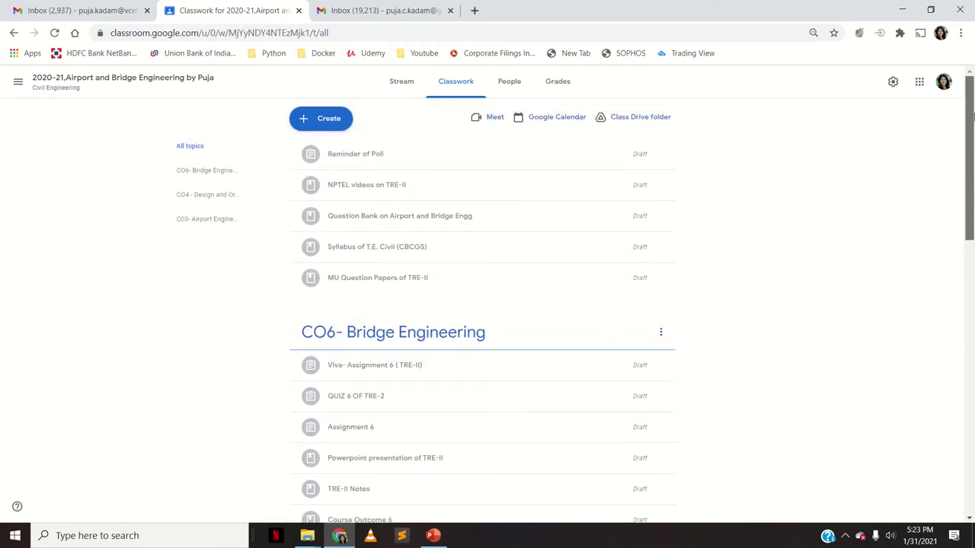
{"action": "left_click", "coordinate": [503, 97]}
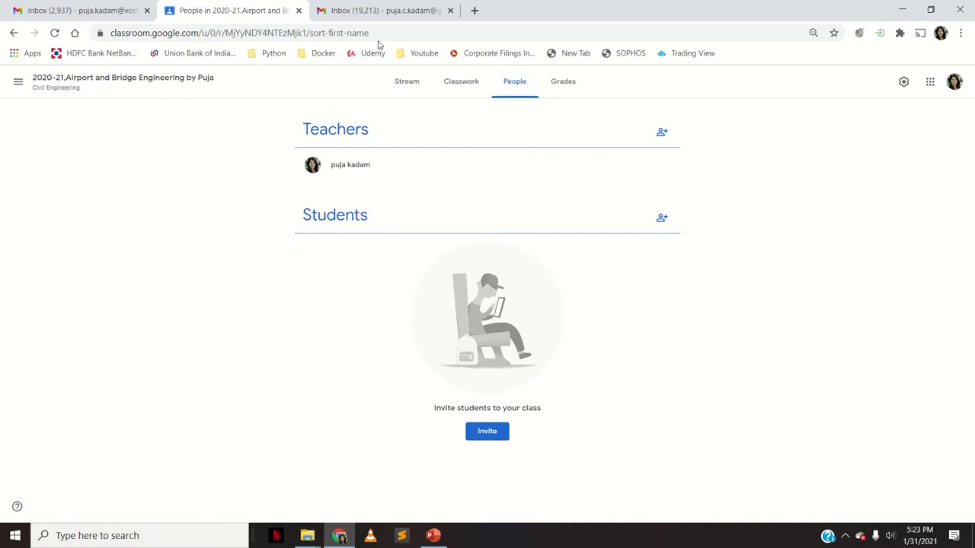
View the class code full size on the Stream, then return to the all-draft Classwork list
{"action": "left_click", "coordinate": [409, 83]}
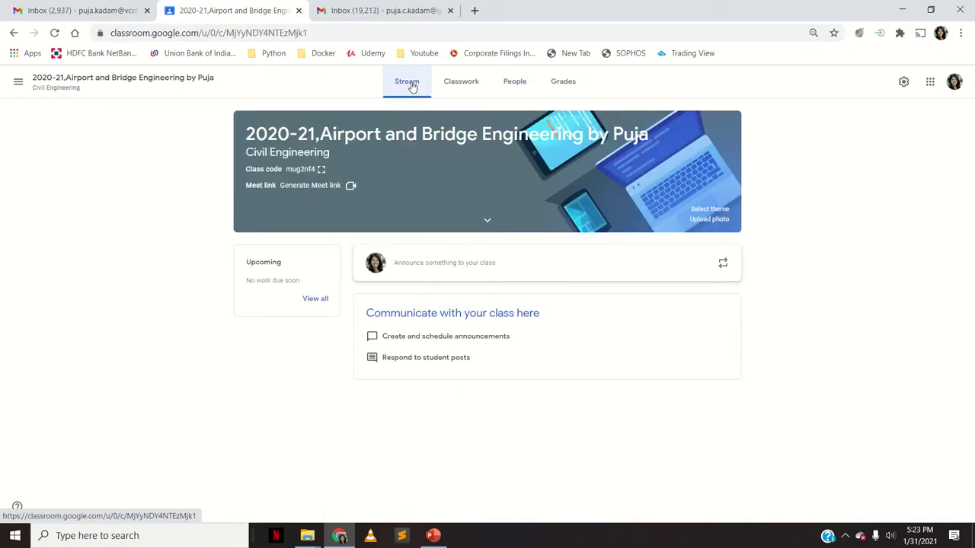
{"action": "left_click", "coordinate": [323, 170]}
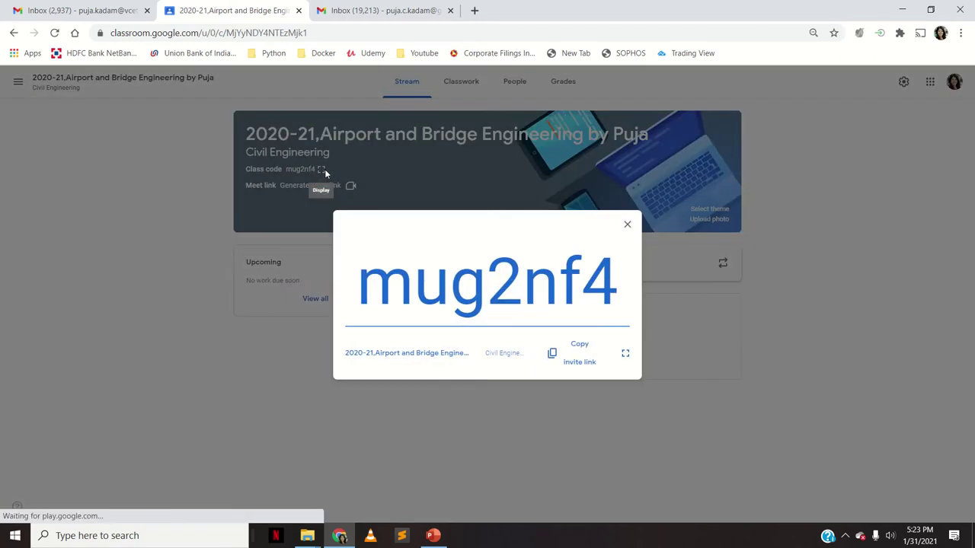
{"action": "left_click", "coordinate": [627, 224]}
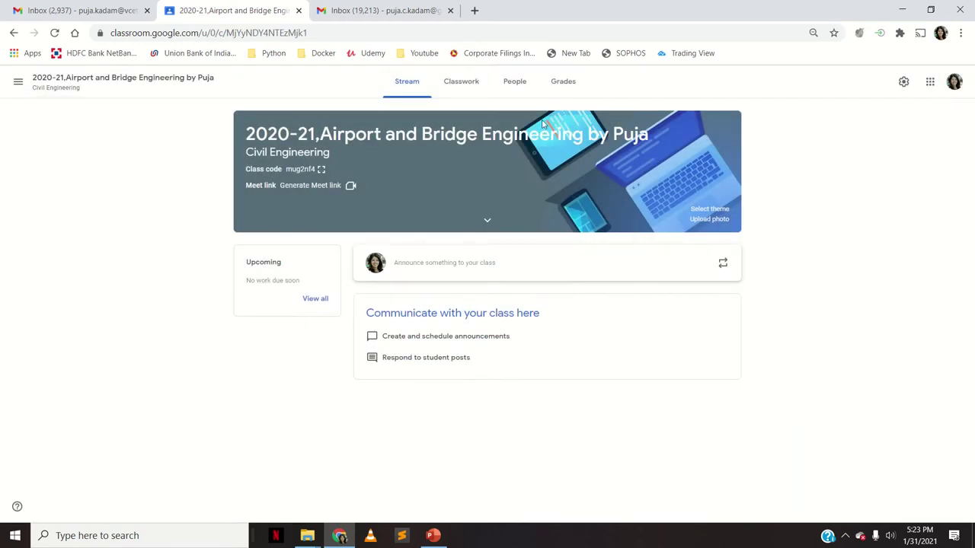
{"action": "left_click", "coordinate": [456, 85]}
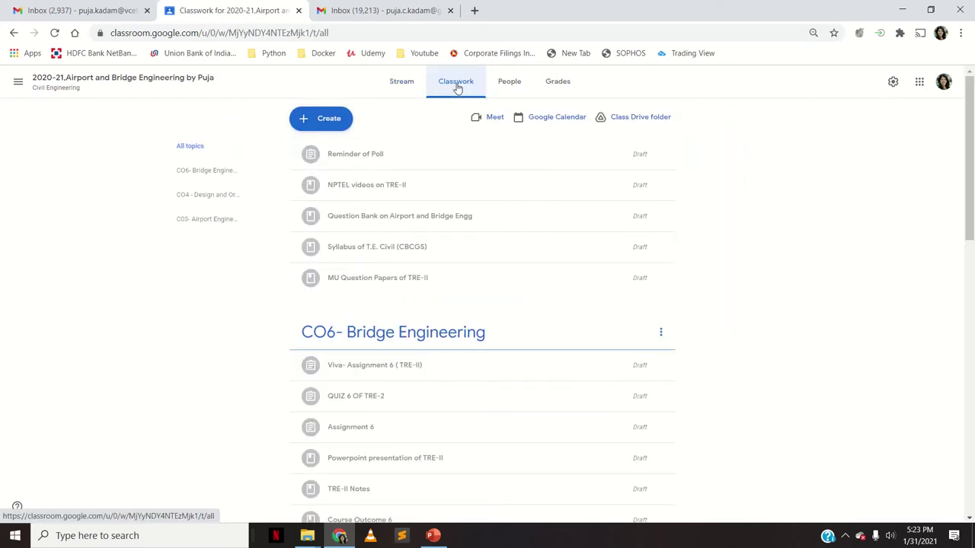
{"action": "left_click_drag", "start_coordinate": [970, 238], "coordinate": [962, 196]}
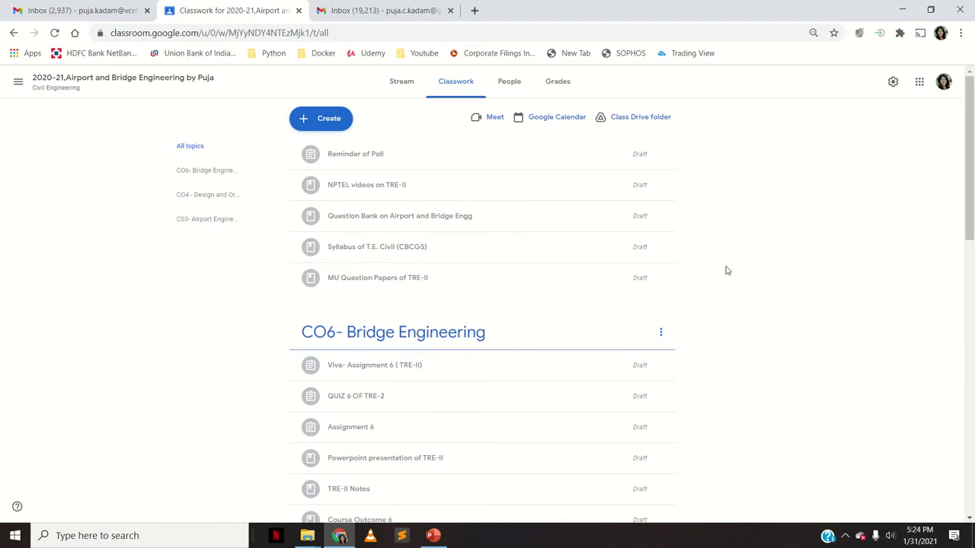
Post the Syllabus of T.E. Civil (CBCGS) draft material from its edit page
{"action": "left_click", "coordinate": [661, 248]}
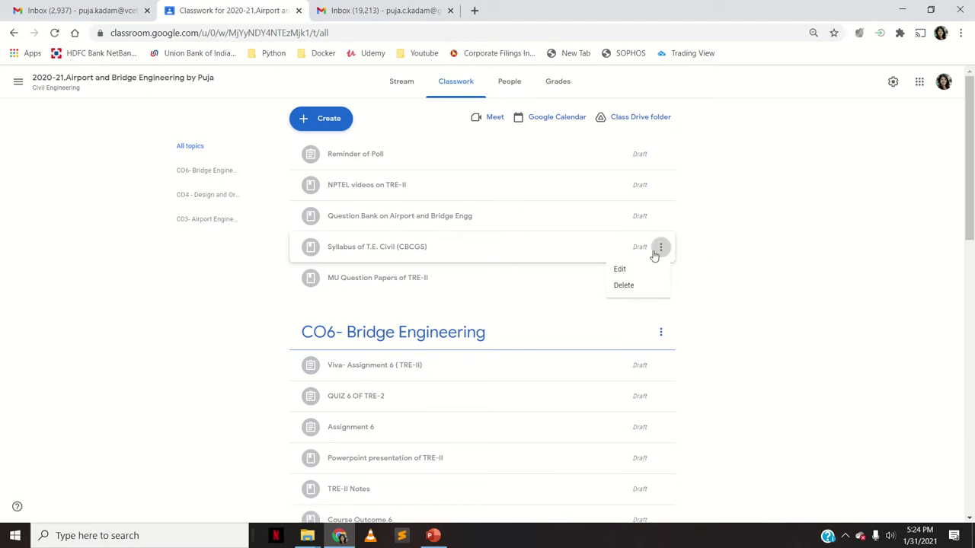
{"action": "left_click", "coordinate": [631, 266]}
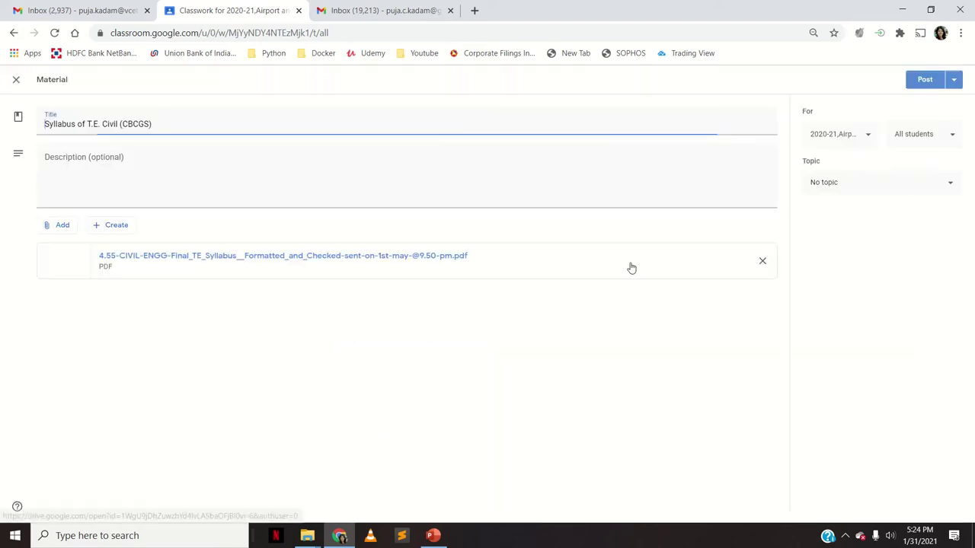
{"action": "left_click", "coordinate": [923, 80]}
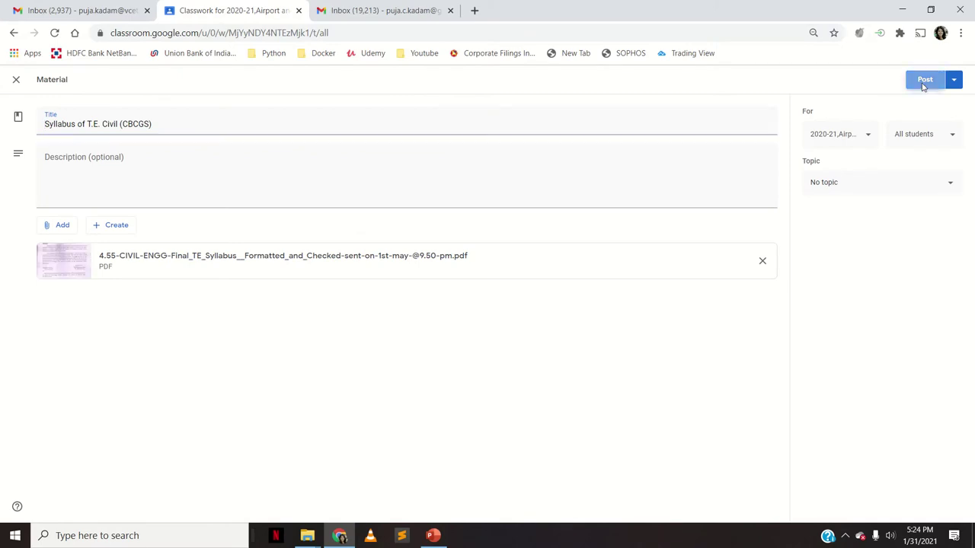
{"action": "left_click", "coordinate": [549, 328]}
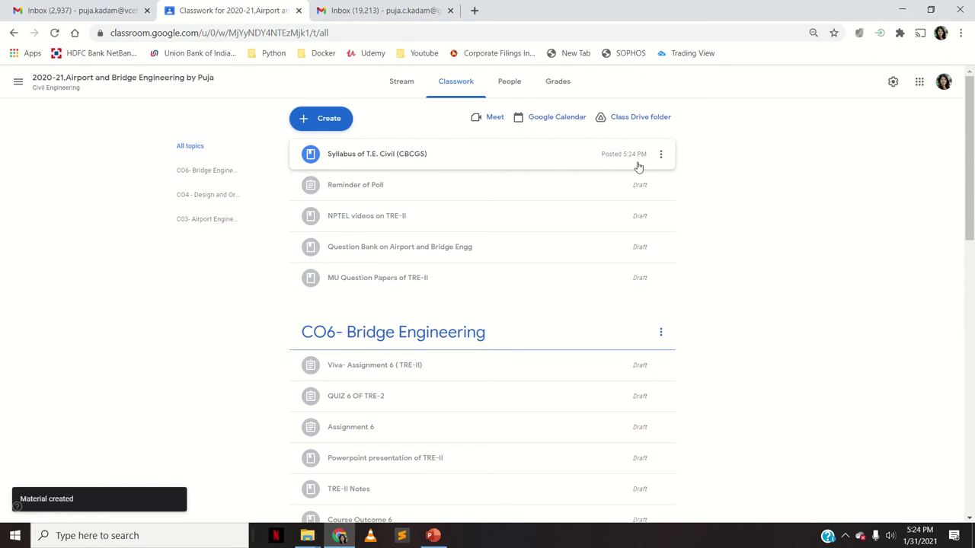
{"action": "left_click_drag", "start_coordinate": [970, 187], "coordinate": [972, 378]}
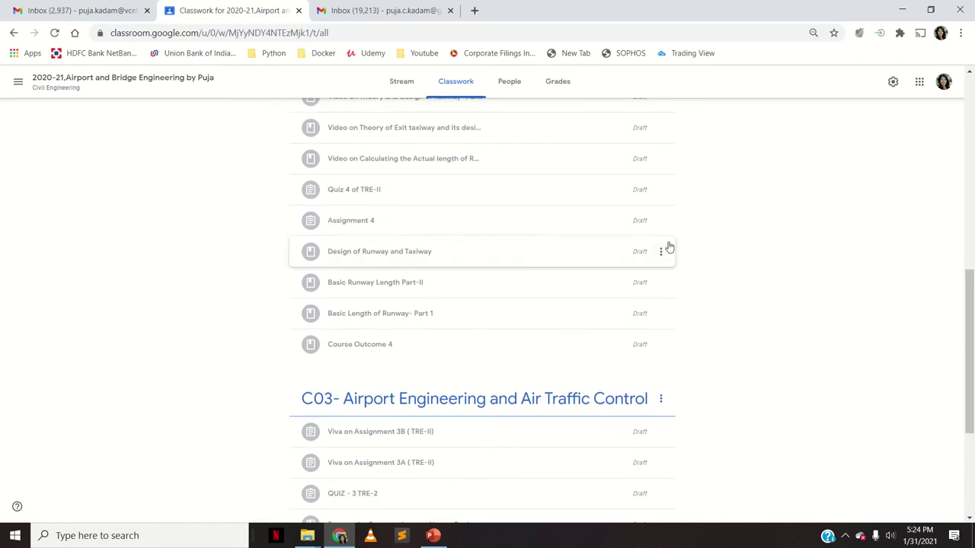
{"action": "left_click_drag", "start_coordinate": [972, 282], "coordinate": [972, 86]}
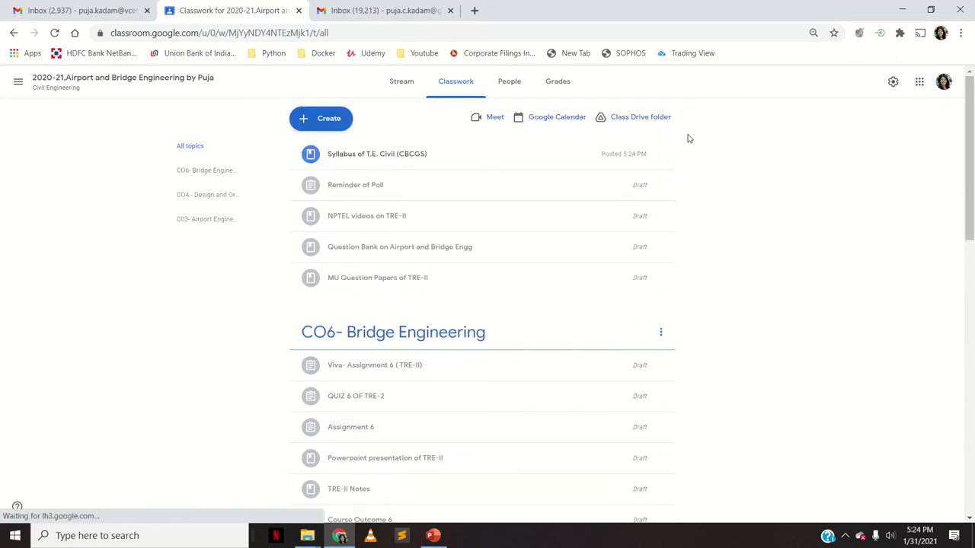
Assign the Reminder of Poll draft assignment to students right away
{"action": "left_click", "coordinate": [661, 187]}
{"action": "left_click", "coordinate": [643, 205]}
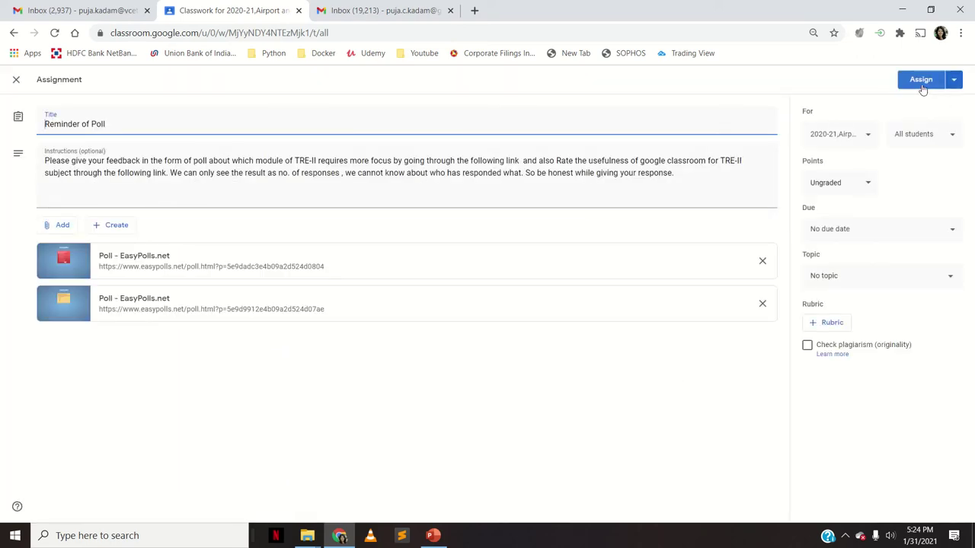
{"action": "left_click", "coordinate": [921, 84]}
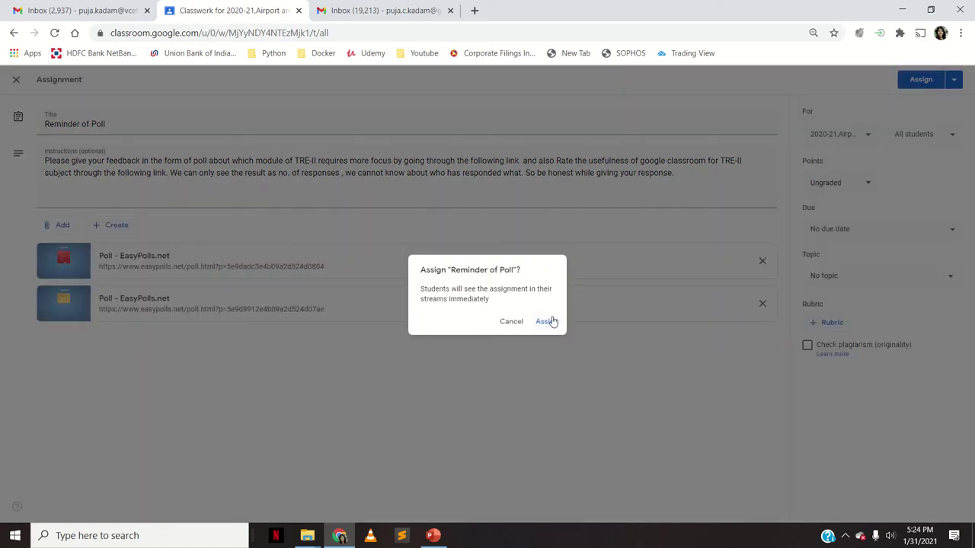
{"action": "left_click", "coordinate": [551, 321]}
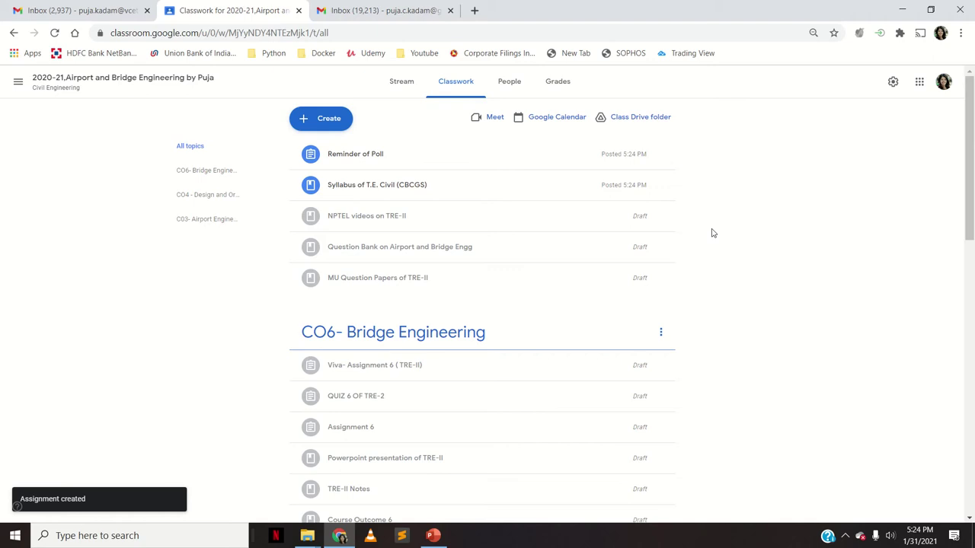
{"action": "mouse_move", "coordinate": [969, 214]}
{"action": "left_mouse_down"}
{"action": "mouse_move", "coordinate": [971, 447]}
{"action": "mouse_move", "coordinate": [972, 194]}
{"action": "left_mouse_up"}
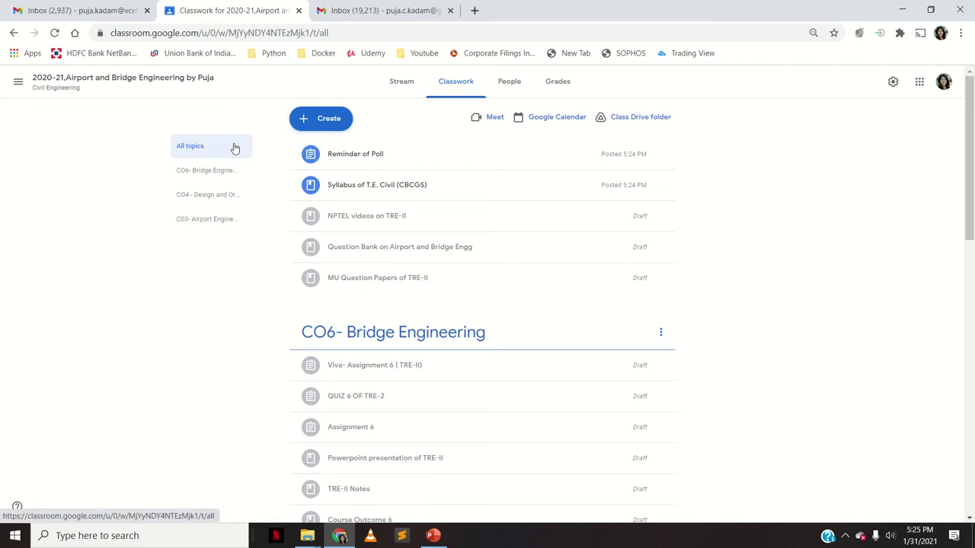
Leave the class for Gmail and launch Google Classroom in a new tab from the apps grid
{"action": "left_click", "coordinate": [13, 34]}
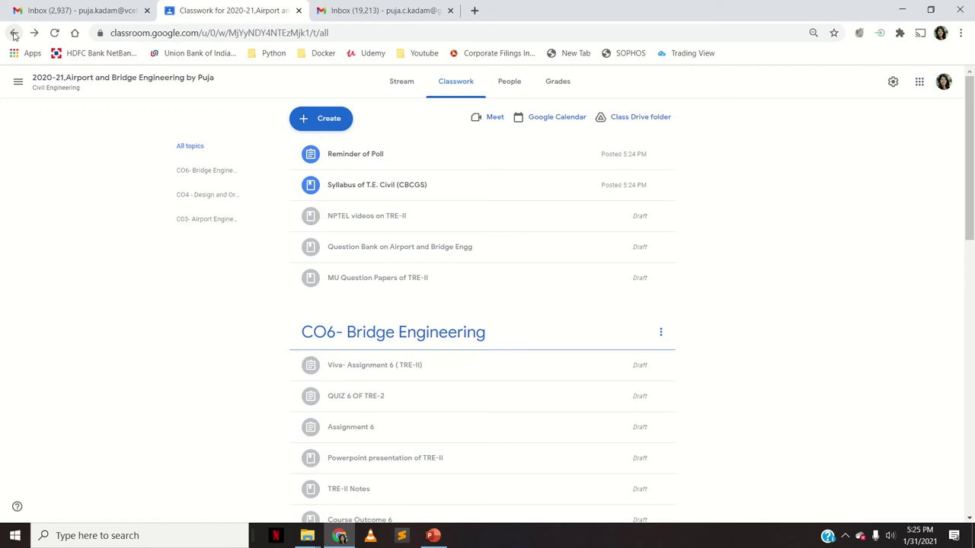
{"action": "left_click", "coordinate": [71, 79]}
{"action": "left_click", "coordinate": [107, 10]}
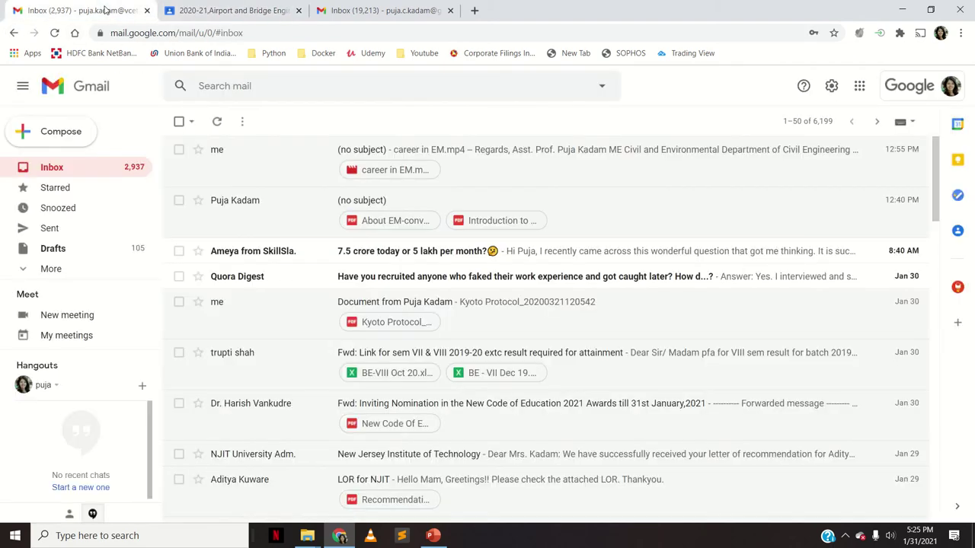
{"action": "left_click", "coordinate": [906, 89]}
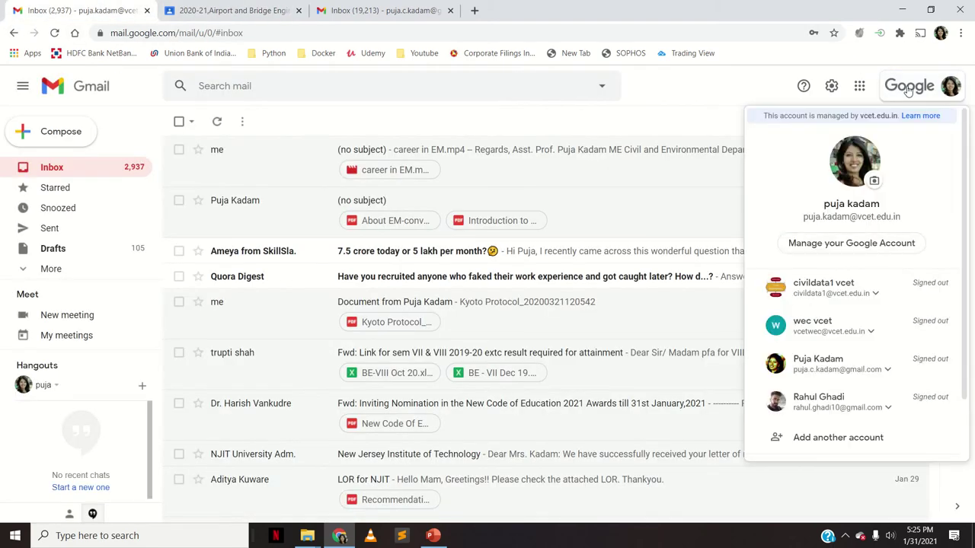
{"action": "left_click", "coordinate": [860, 87]}
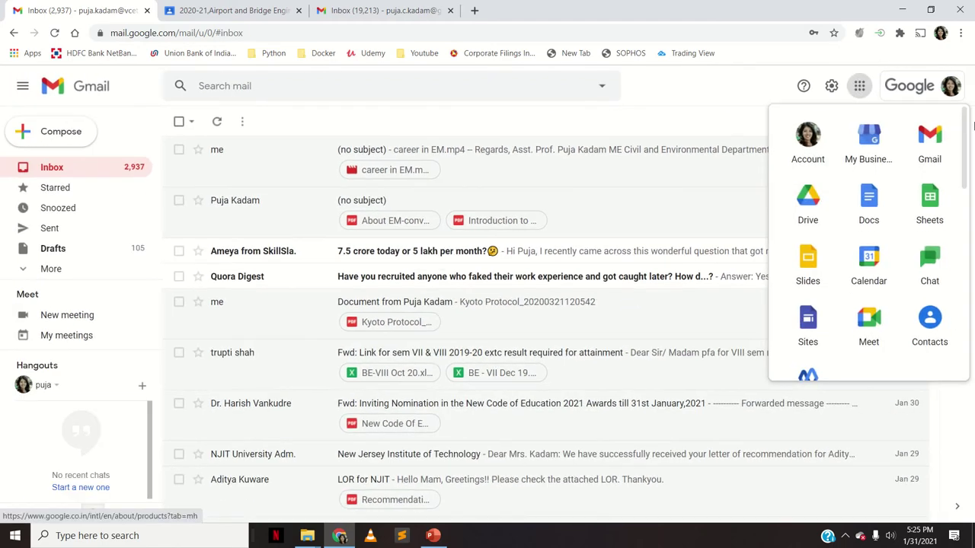
{"action": "left_click_drag", "start_coordinate": [964, 126], "coordinate": [972, 313]}
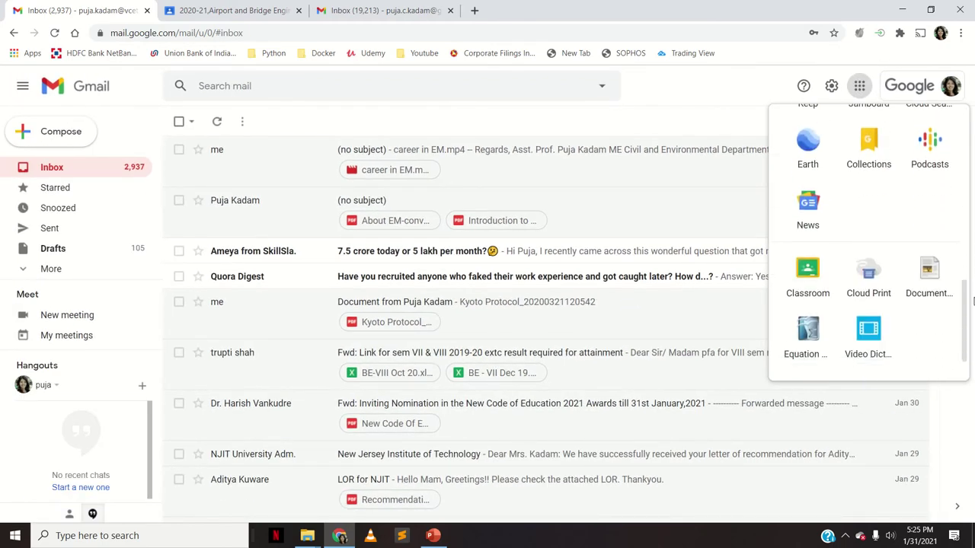
{"action": "left_click", "coordinate": [808, 270]}
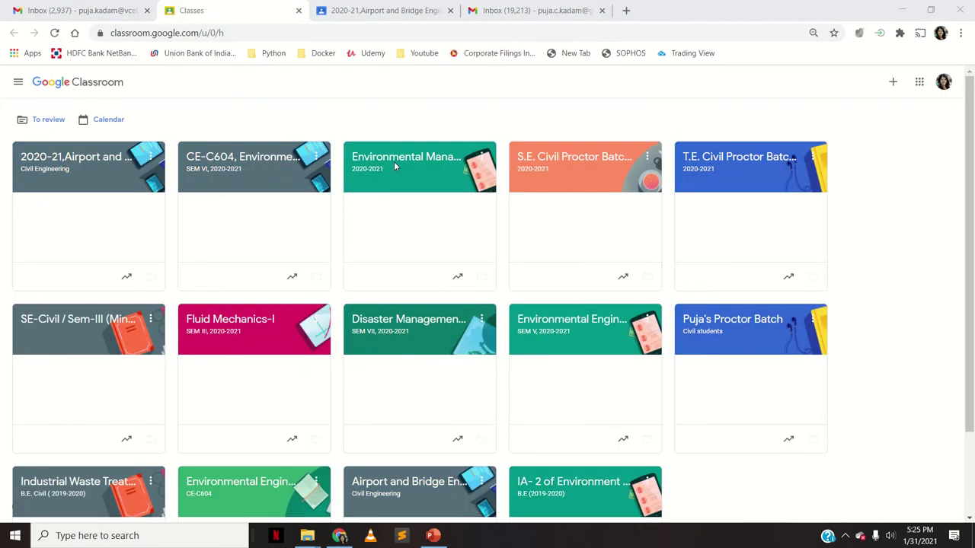
Close the old class tab and bring up the 2020-21 Airport and Bridge Engineering card's options
{"action": "mouse_move", "coordinate": [400, 51]}
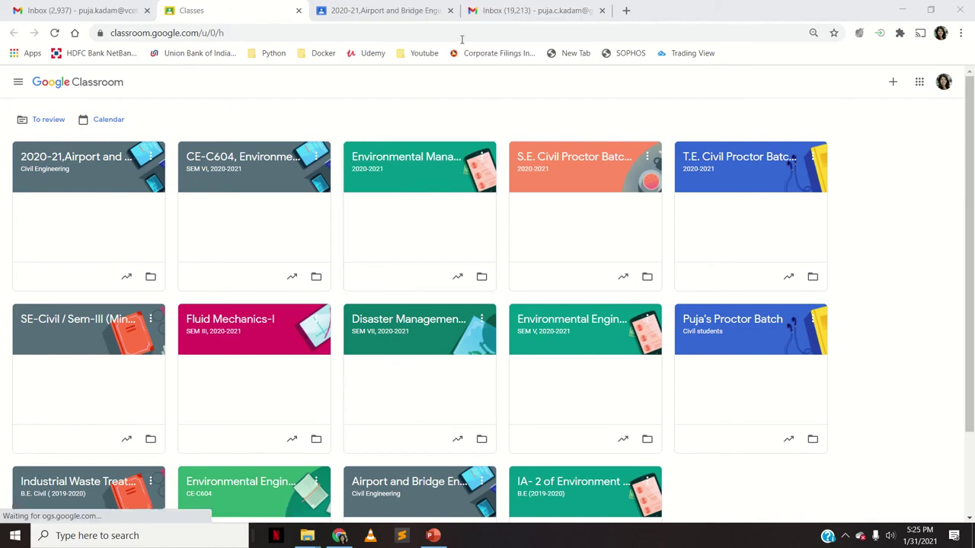
{"action": "left_click", "coordinate": [451, 10]}
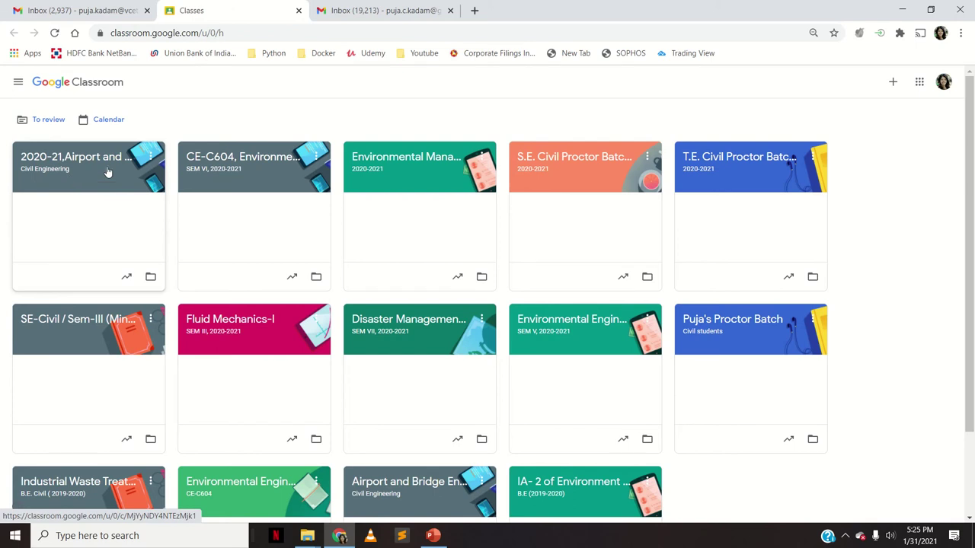
{"action": "left_click", "coordinate": [150, 158]}
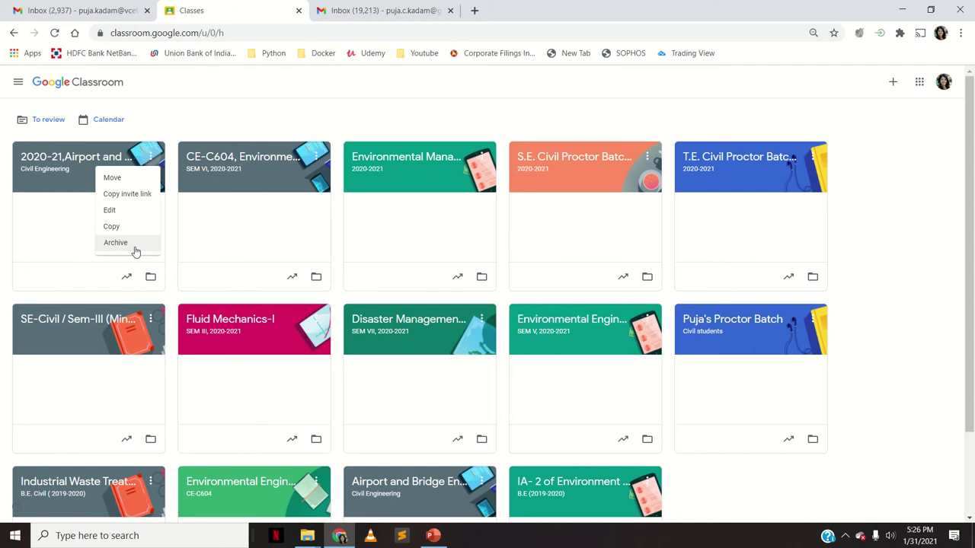
Archive the 2020-21 Airport and Bridge Engineering class, confirming the prompt
{"action": "left_click", "coordinate": [122, 242]}
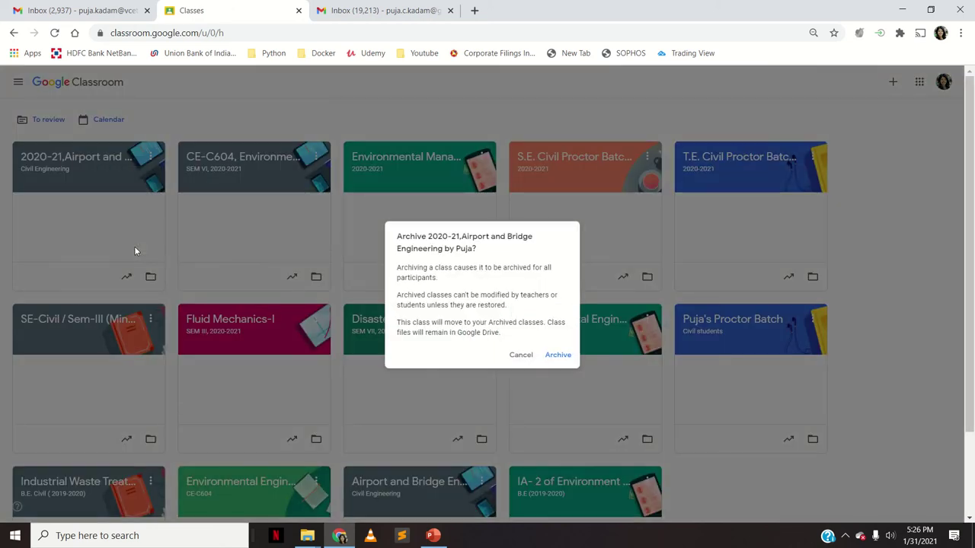
{"action": "left_click", "coordinate": [558, 355]}
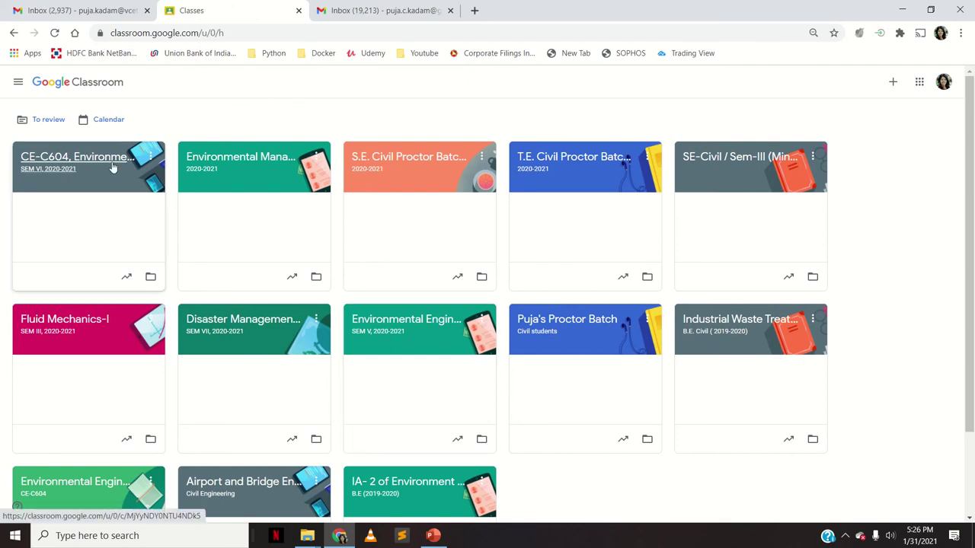
{"action": "left_click", "coordinate": [18, 82]}
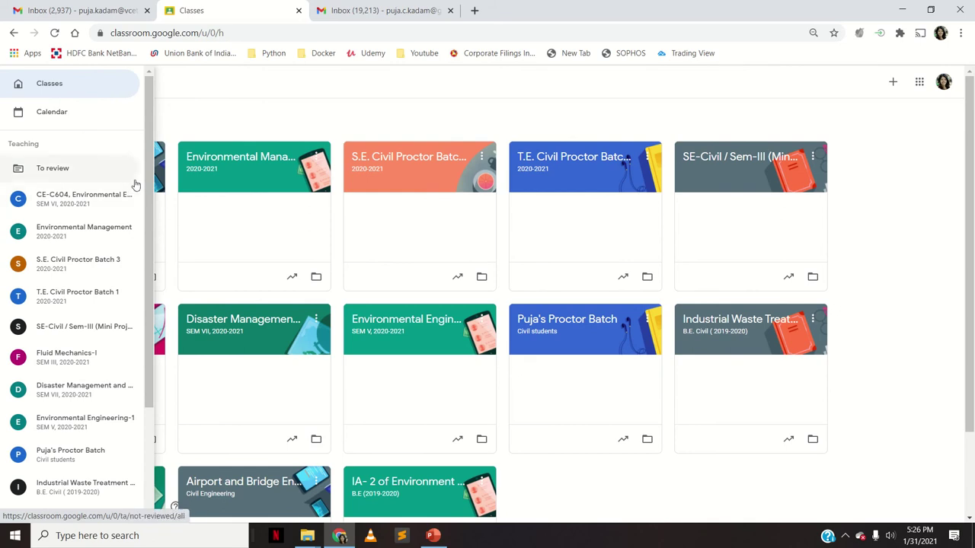
On the Archived classes page, permanently delete the 2020-21 Airport and Bridge Engineering class
{"action": "scroll", "coordinate": [150, 167], "scroll_direction": "down", "scroll_amount": 2}
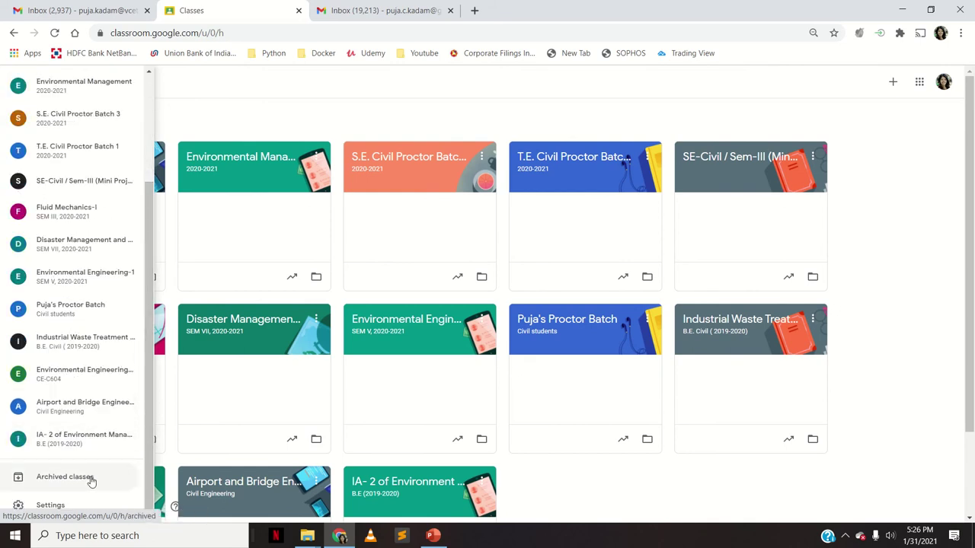
{"action": "left_click", "coordinate": [65, 478]}
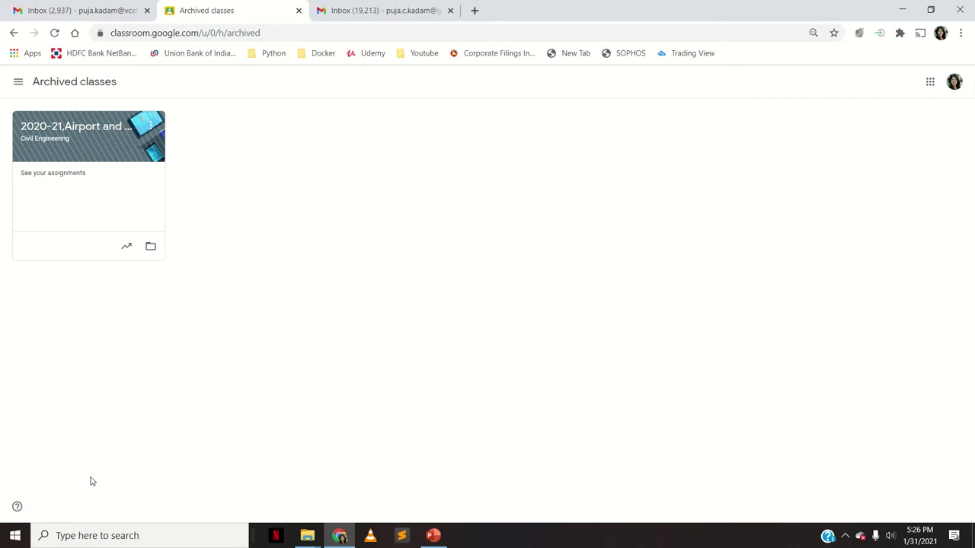
{"action": "left_click", "coordinate": [154, 126]}
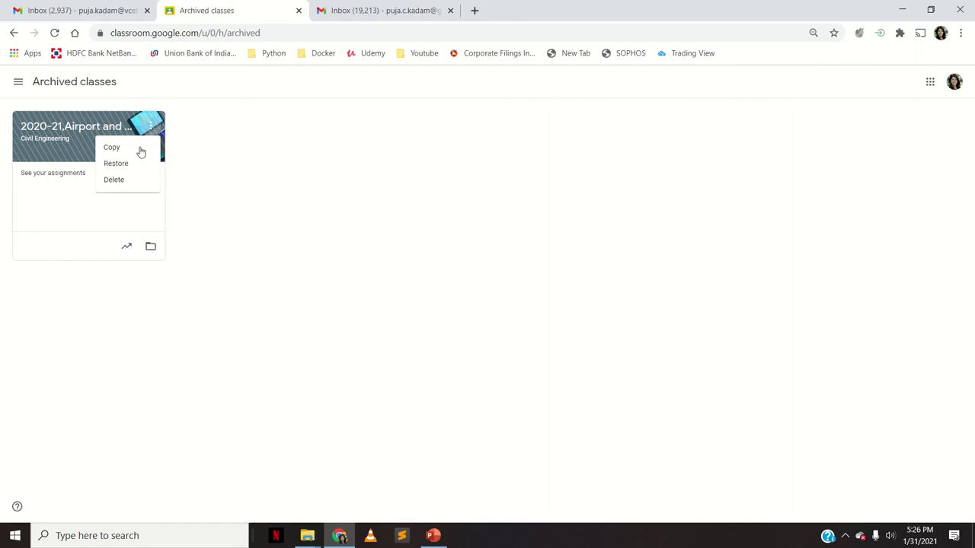
{"action": "left_click", "coordinate": [134, 180]}
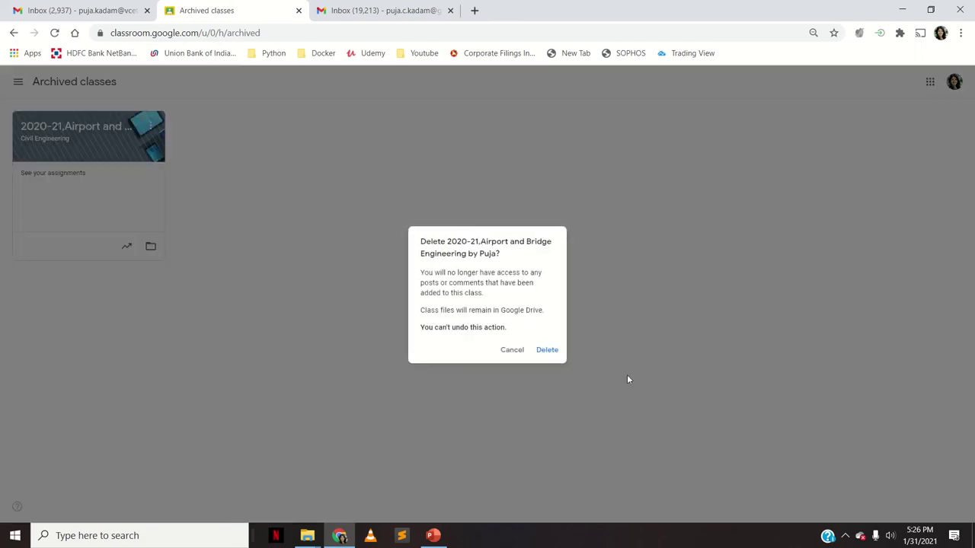
{"action": "left_click", "coordinate": [561, 356]}
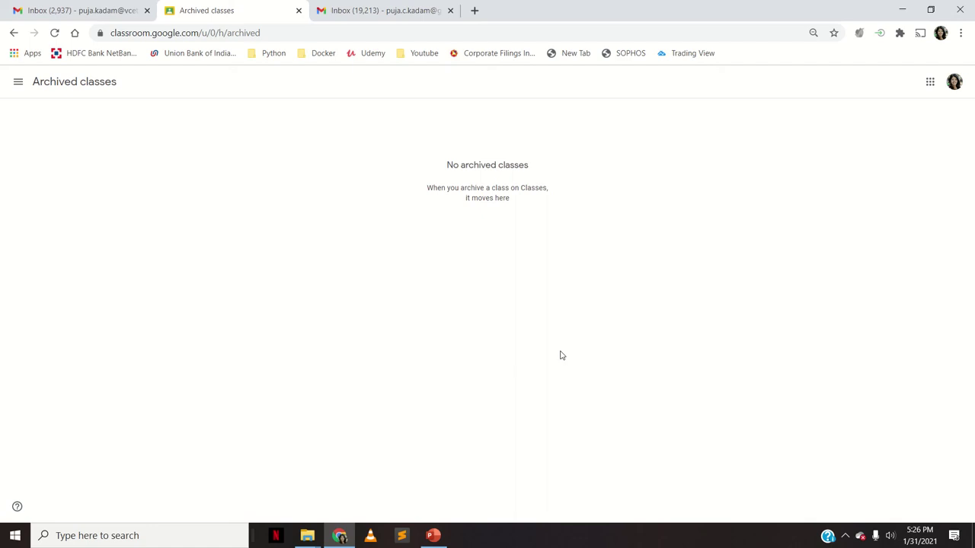
Return to the main Classes page through the side navigation
{"action": "left_click", "coordinate": [18, 82]}
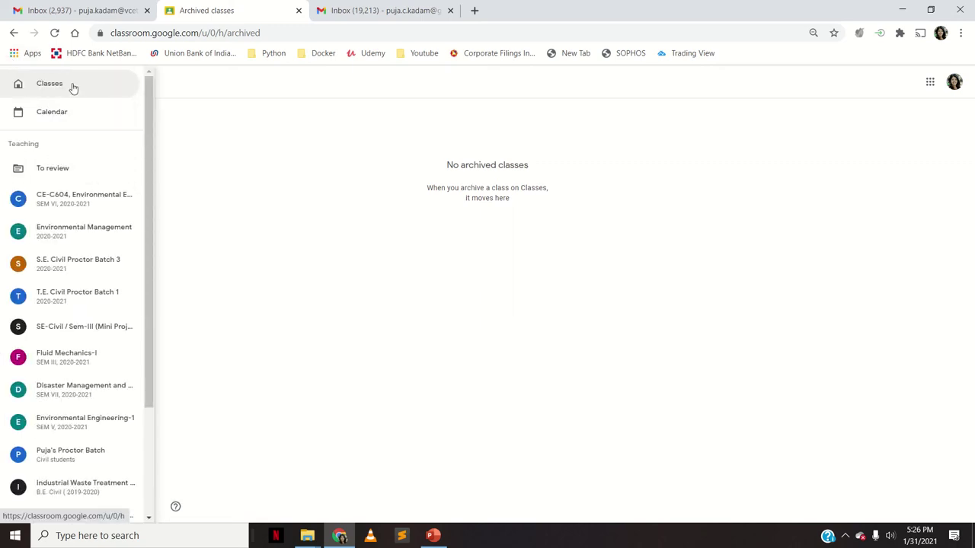
{"action": "left_click", "coordinate": [69, 84]}
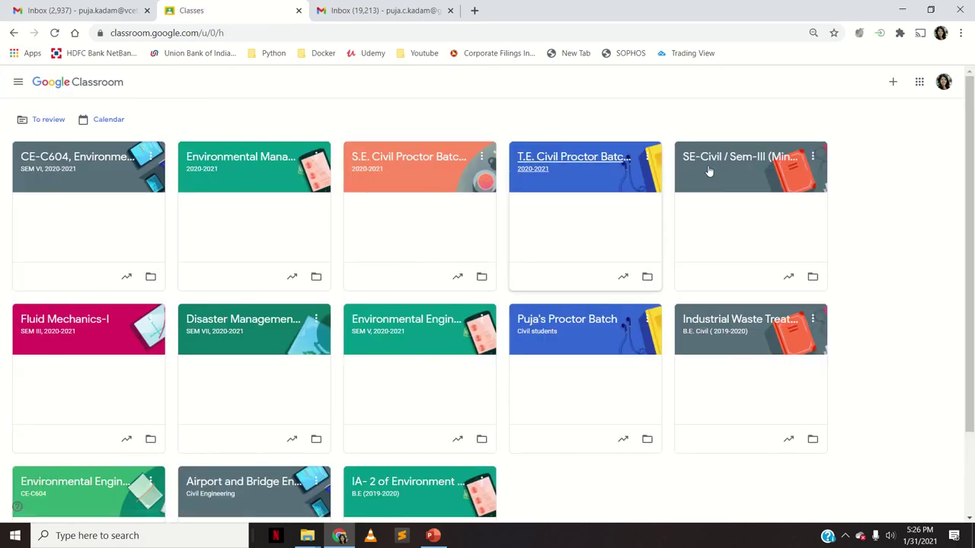